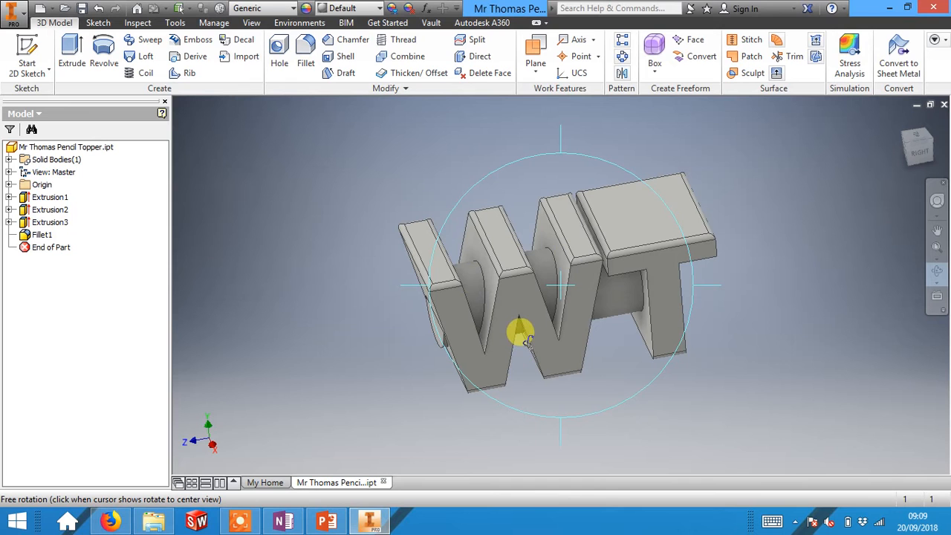
Step: Assign the Gold material to the pencil topper part
drag(599, 337, 664, 270)
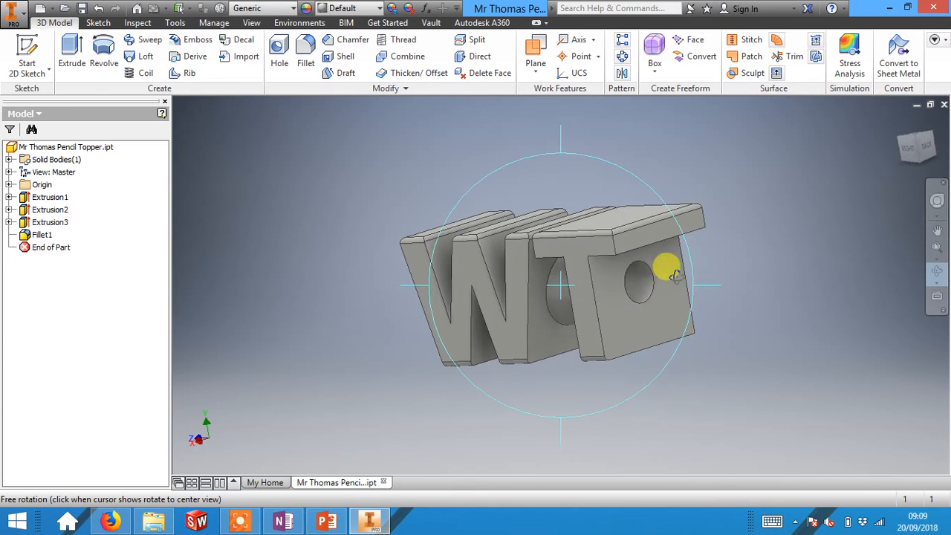
drag(520, 309, 516, 270)
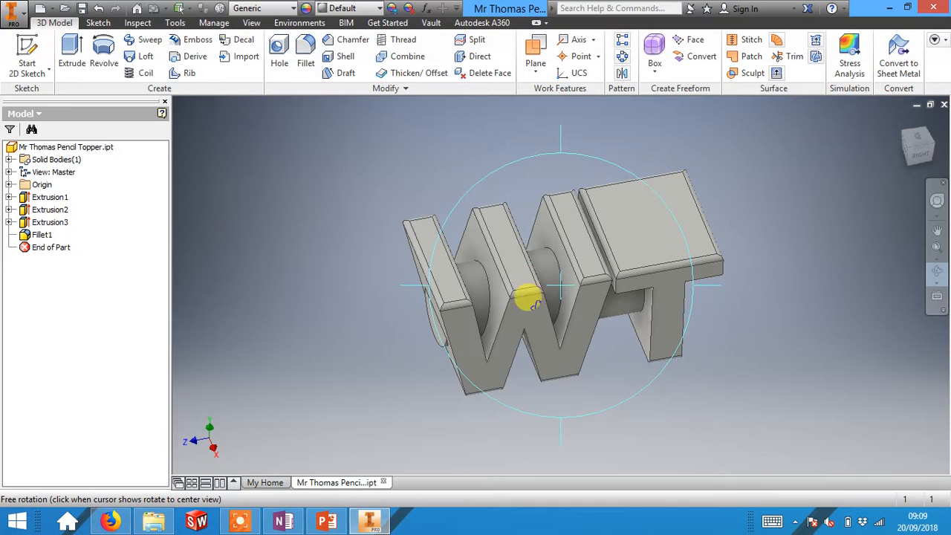
drag(578, 348, 582, 286)
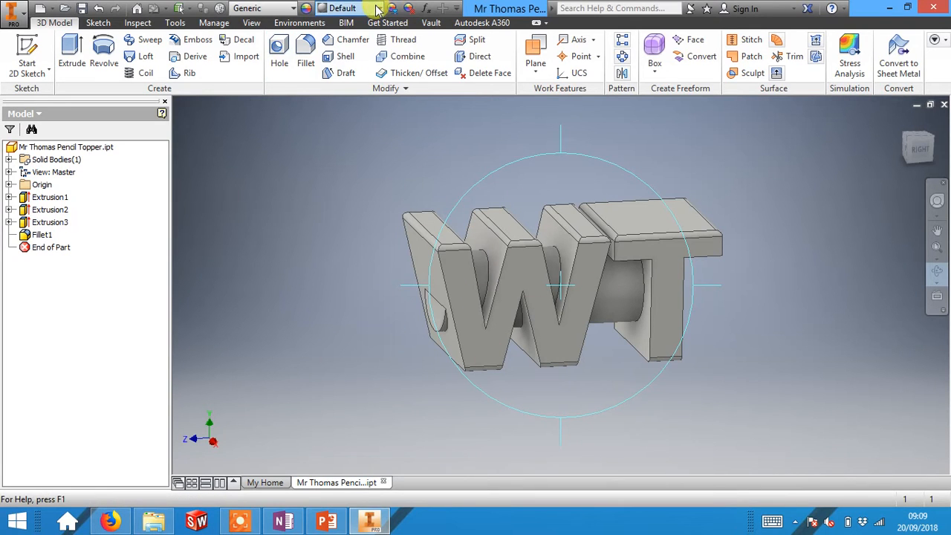
click(290, 9)
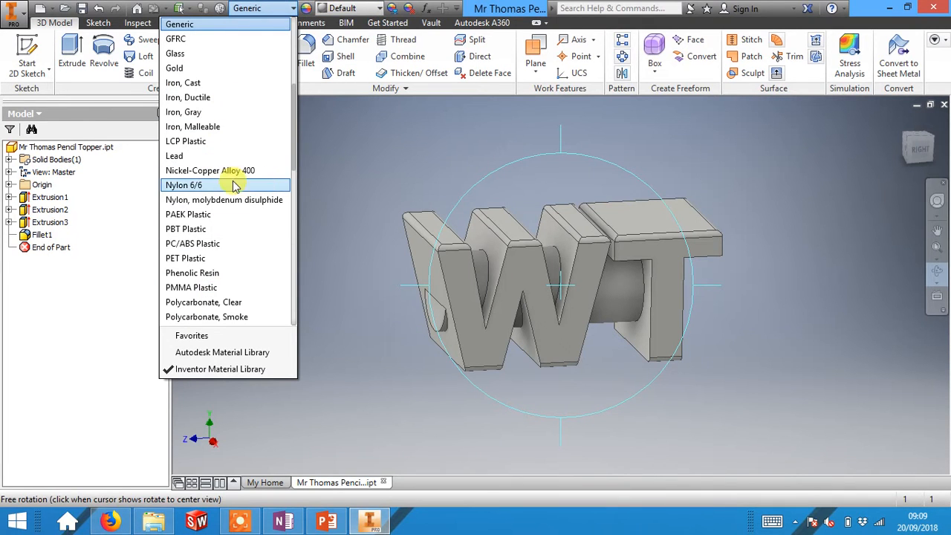
click(216, 74)
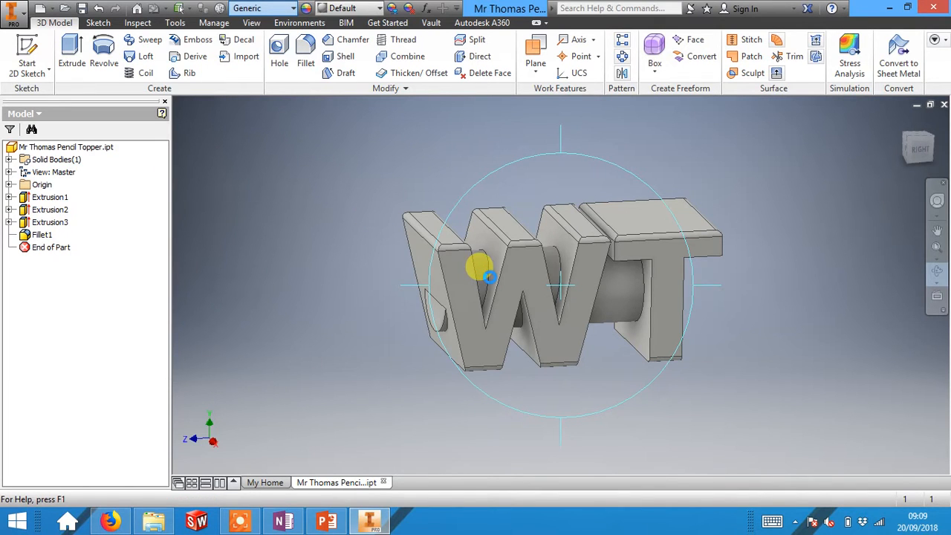
Step: Override the part's appearance with Red from the Inventor Material Library
click(935, 275)
drag(495, 272, 424, 245)
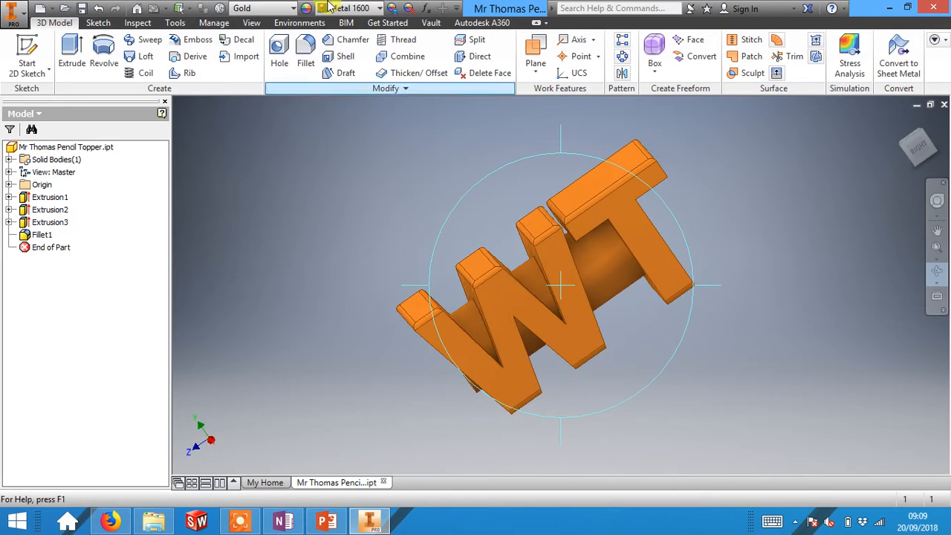
click(379, 8)
scroll(320, 243, down, 2)
scroll(319, 244, down, 4)
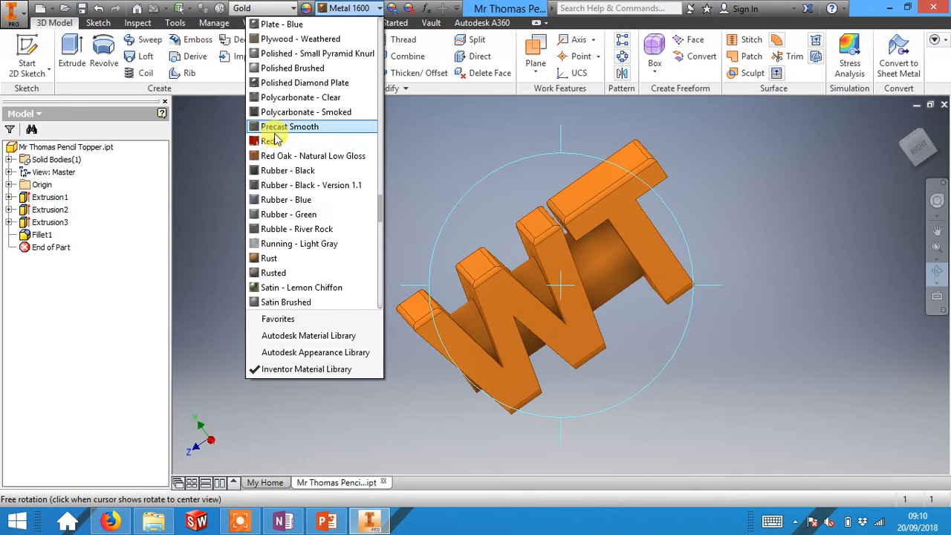
click(271, 141)
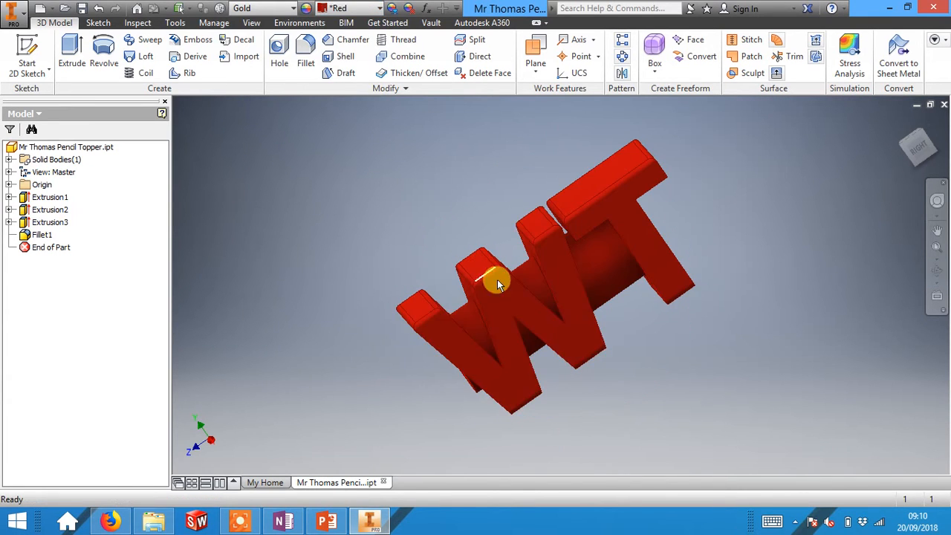
Step: Enter the Inventor Studio environment with the red pencil topper
click(937, 270)
drag(478, 269, 486, 225)
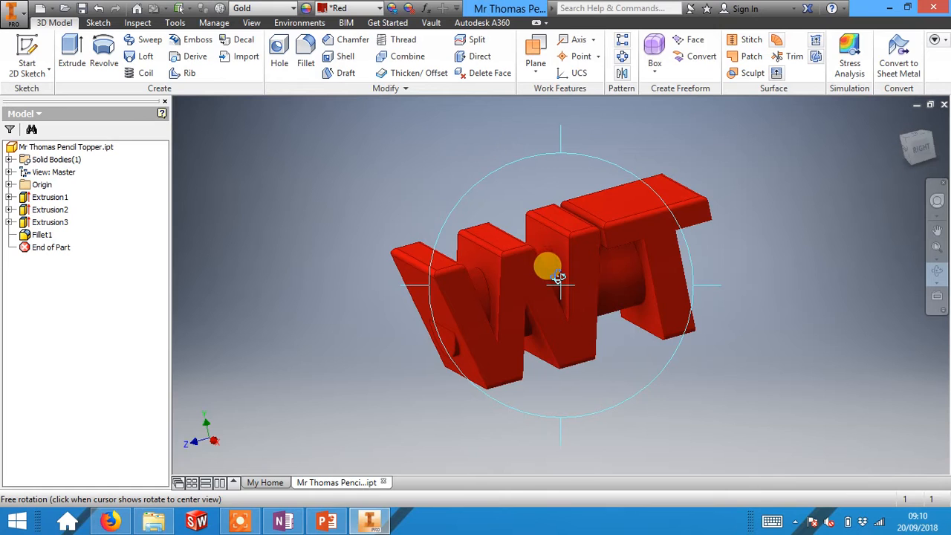
click(325, 26)
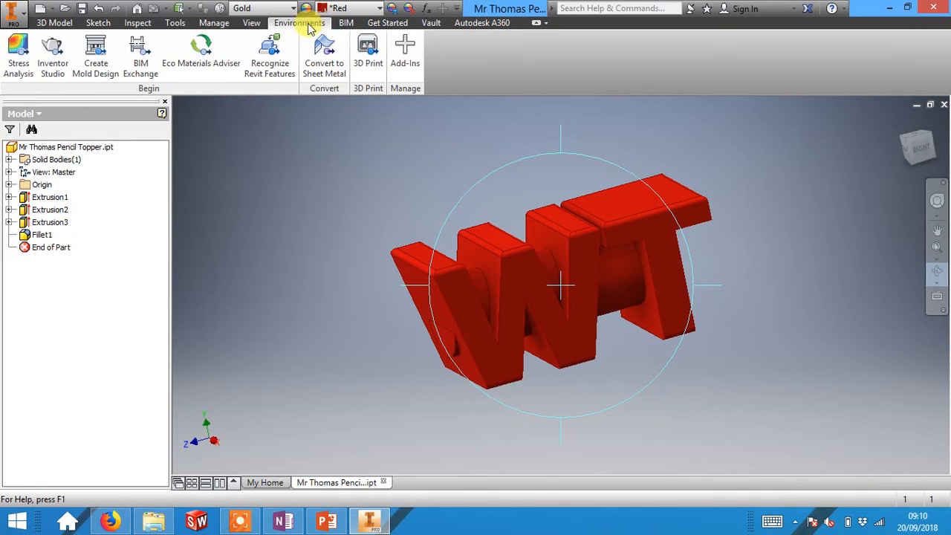
click(53, 67)
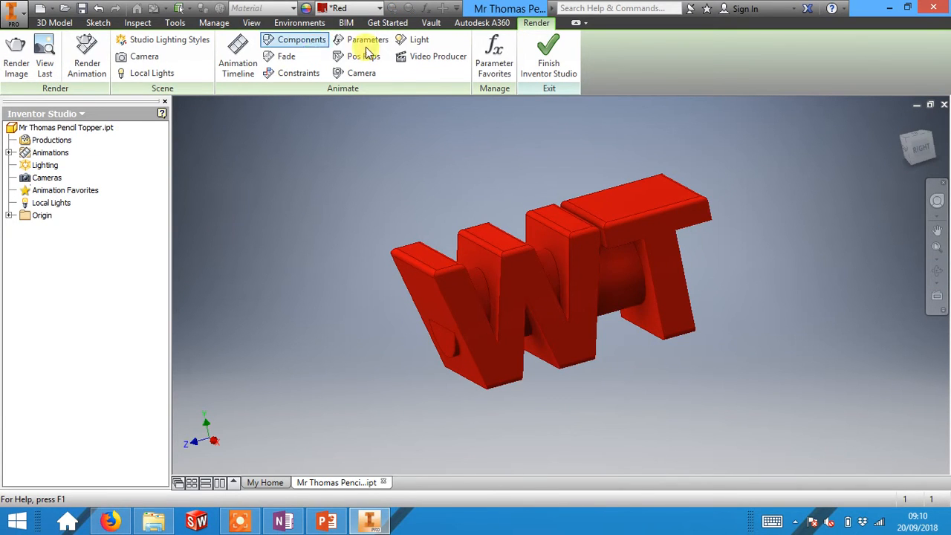
Step: Set up an image render that saves its output as the BMP file pencil topper 1 in the Technology folder
click(936, 271)
drag(629, 290, 665, 272)
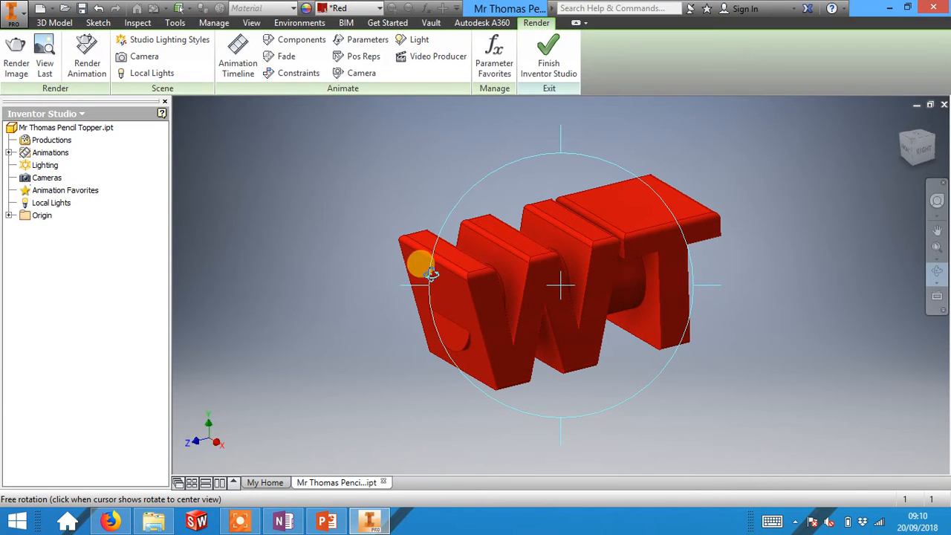
click(9, 60)
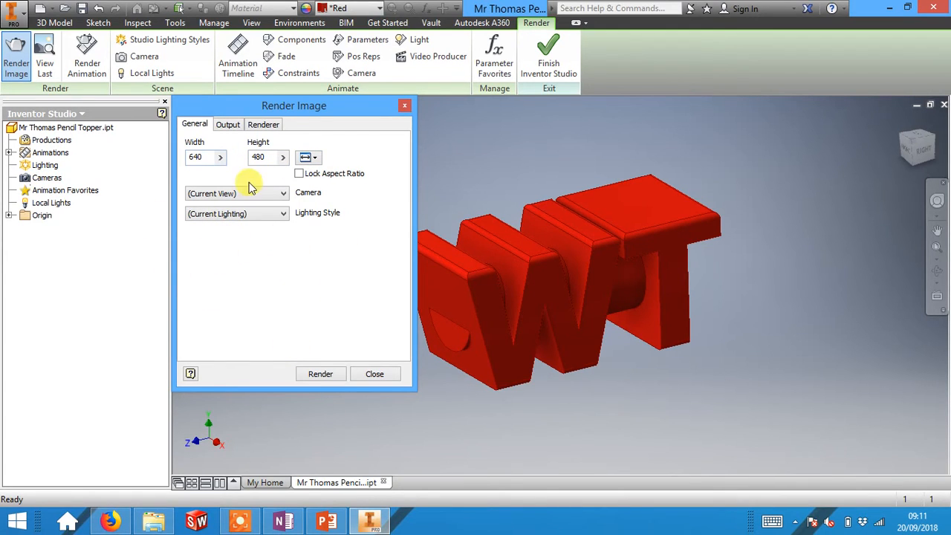
click(230, 125)
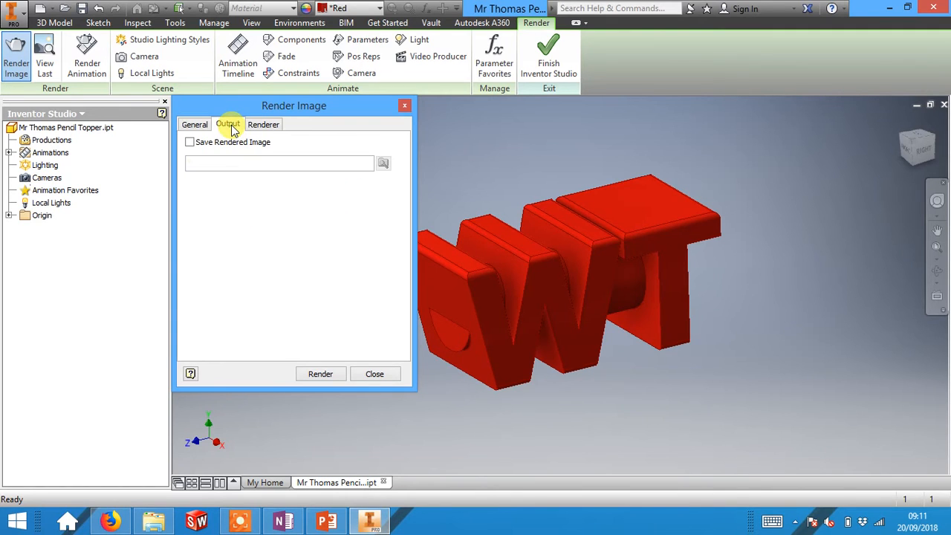
click(192, 147)
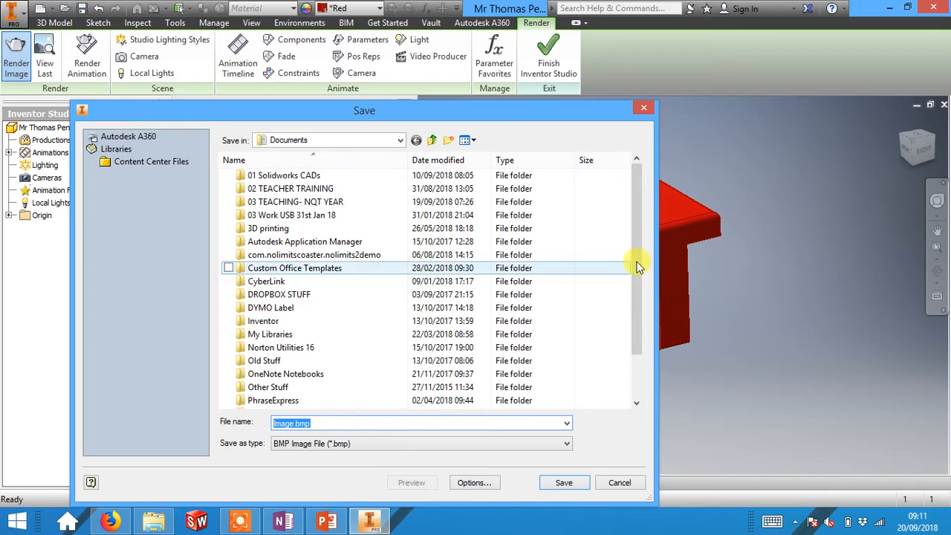
drag(632, 263, 632, 308)
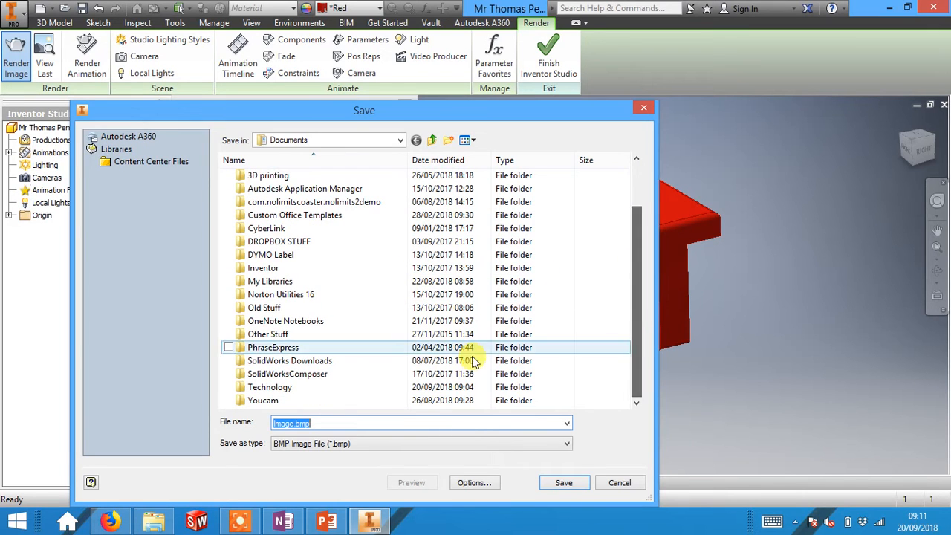
double_click(323, 387)
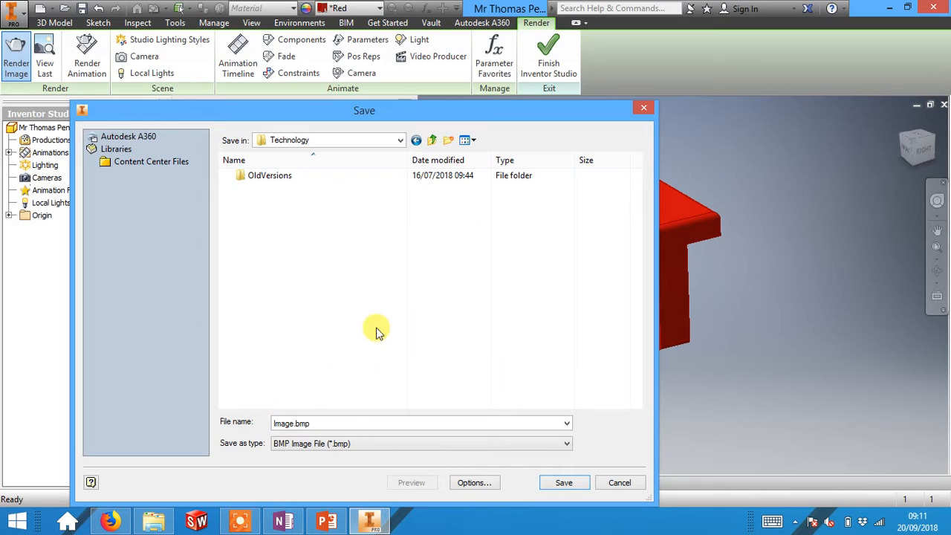
double_click(321, 422)
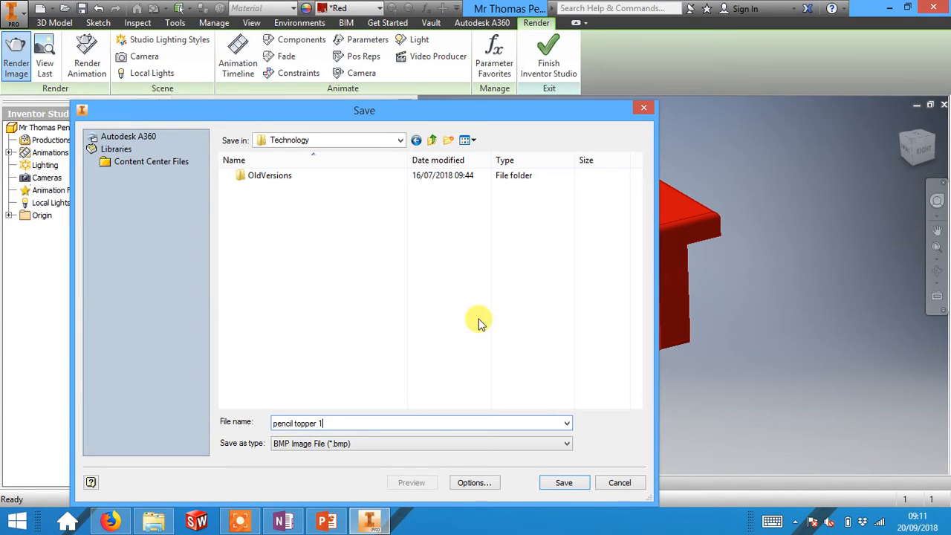
click(564, 482)
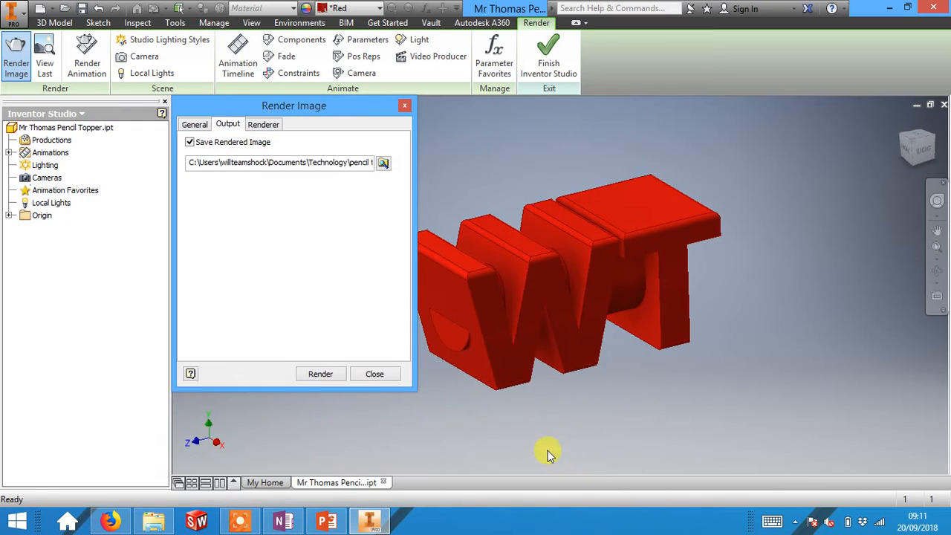
Step: Render the image and save the result as pencil topper 1 in the Technology folder, replacing the existing file
click(323, 375)
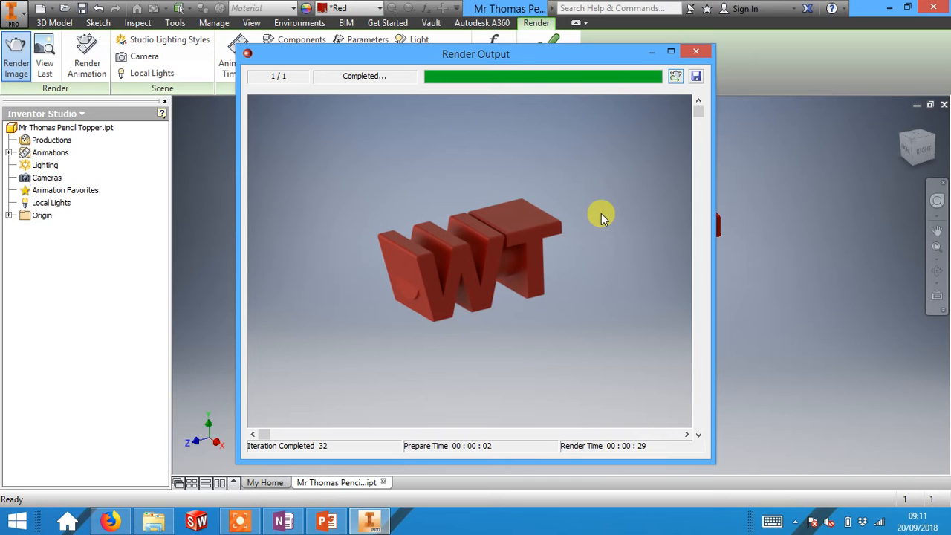
click(699, 77)
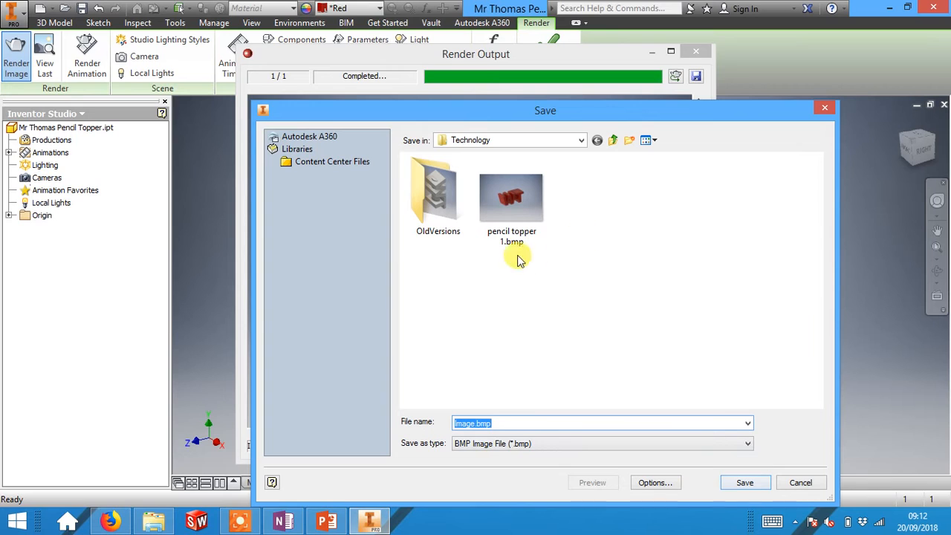
text(pec)
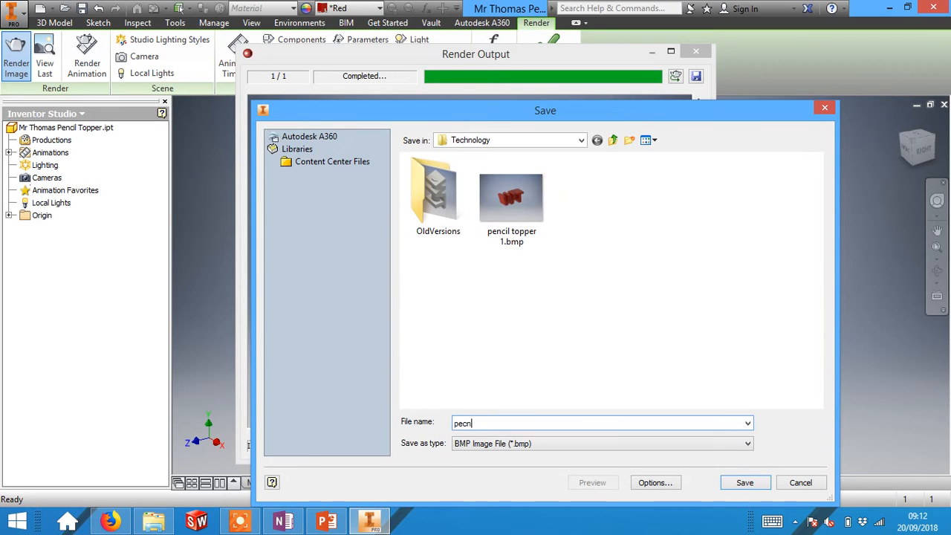
text(n)
key(BackSpace)
key(BackSpace)
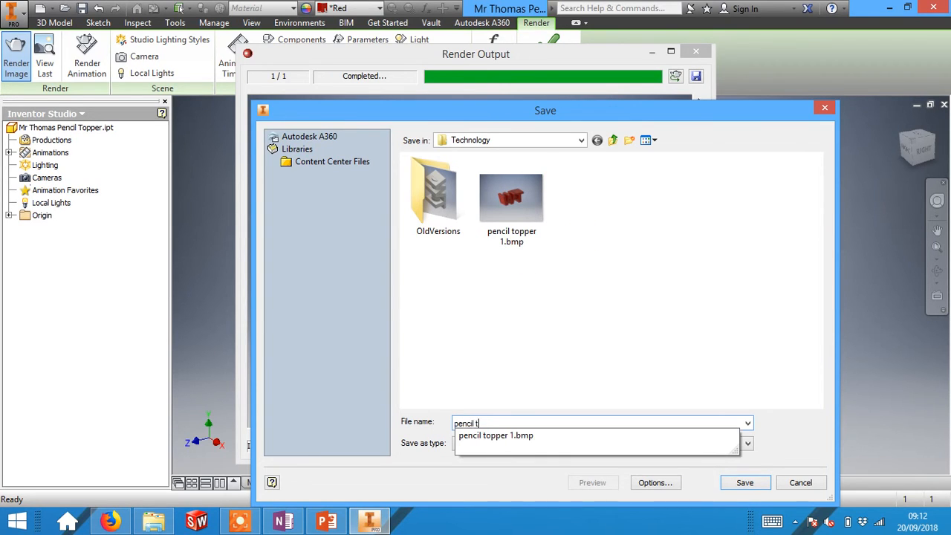
text(ncil topper 1)
key(Return)
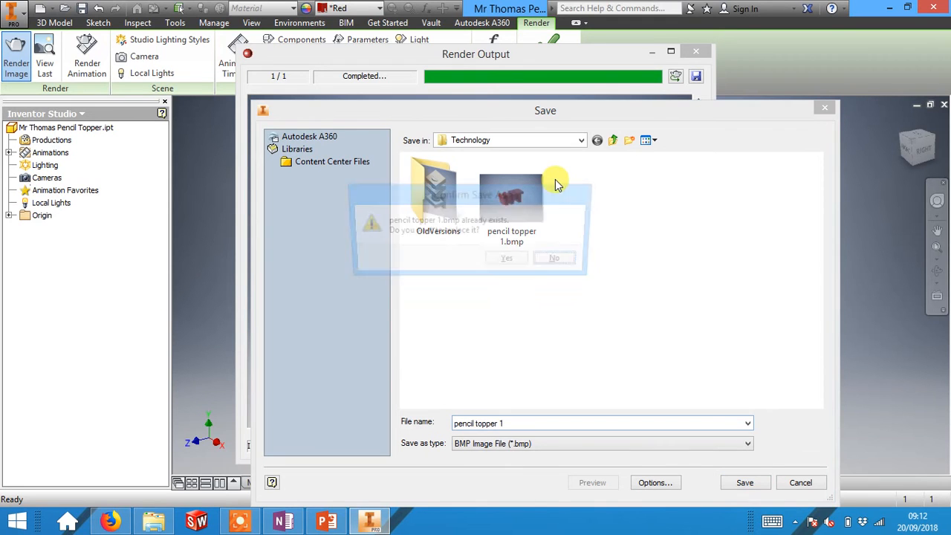
click(510, 261)
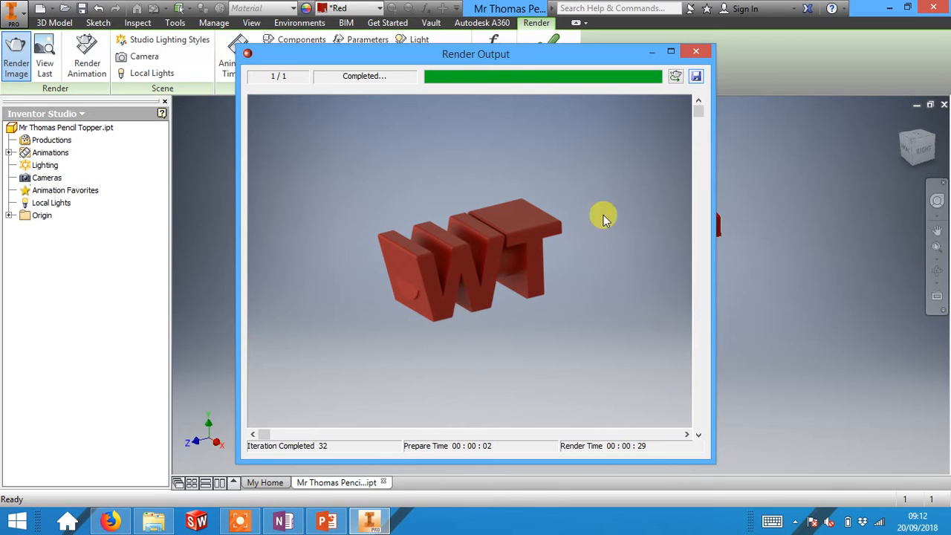
click(701, 58)
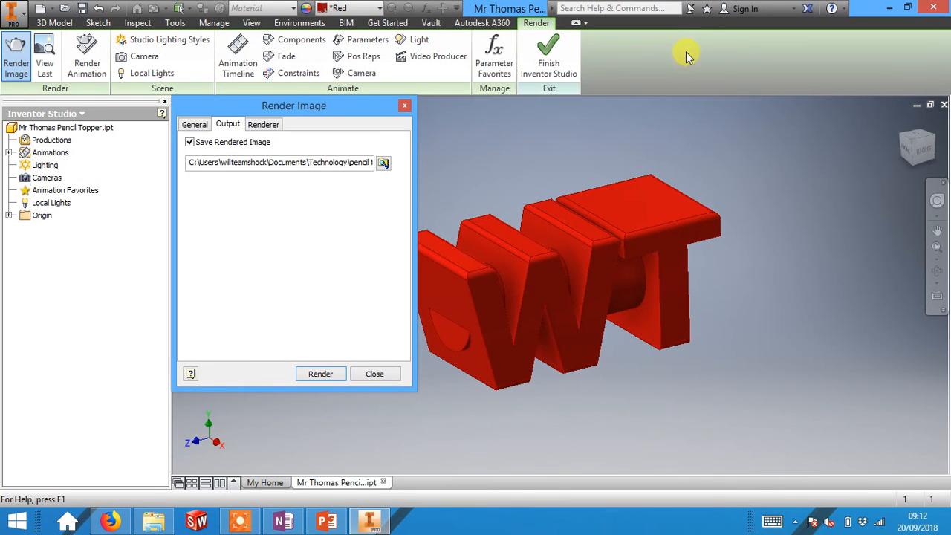
Step: Prepare a second render showing the T end with its hole, with the output file set to pencil topper 2 in the Technology folder
click(936, 271)
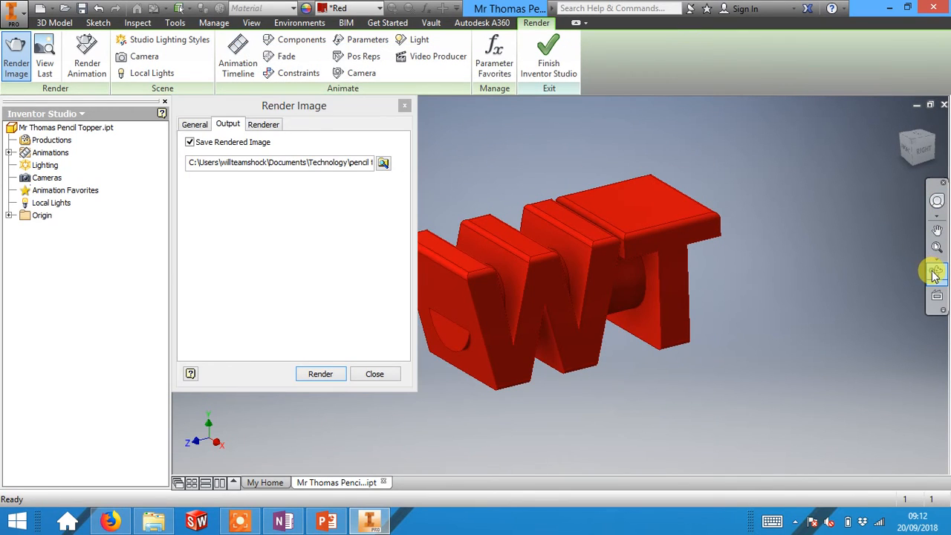
drag(622, 303, 495, 257)
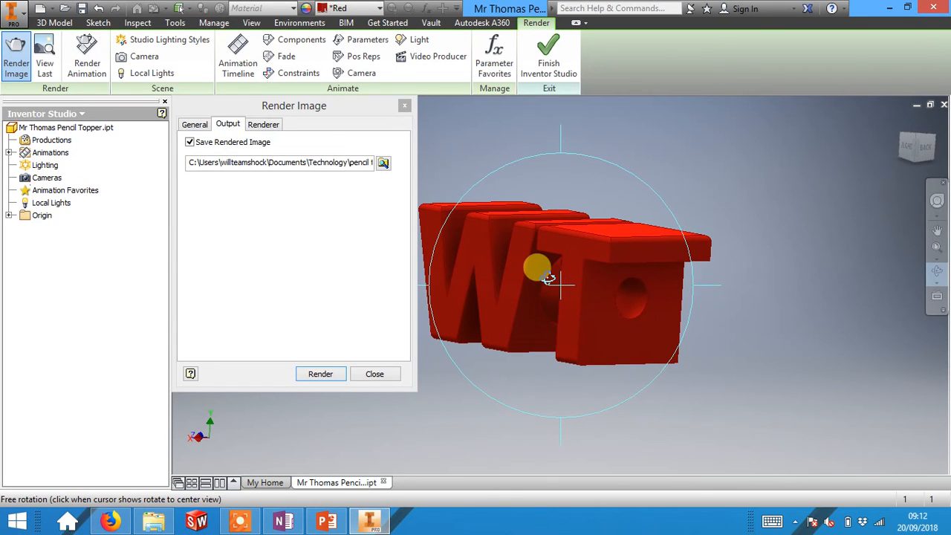
click(327, 375)
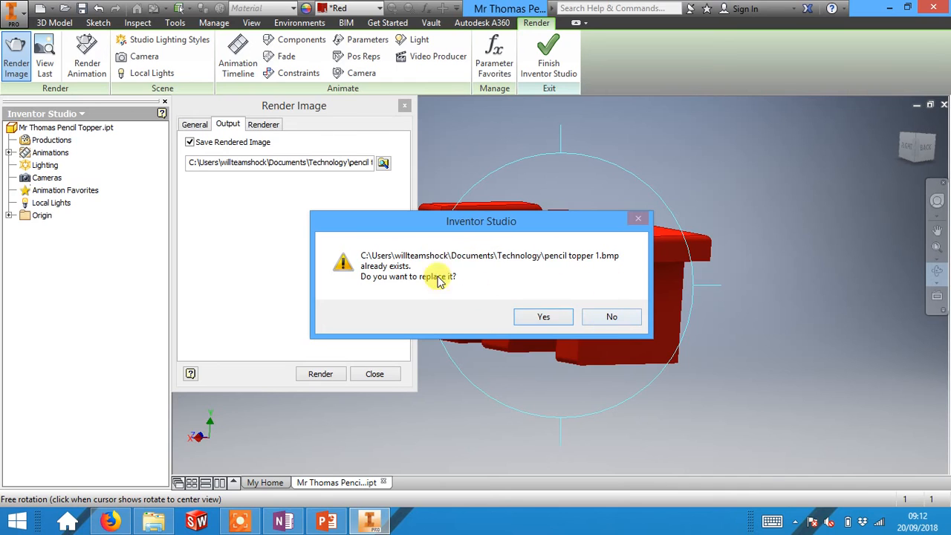
click(607, 317)
click(384, 164)
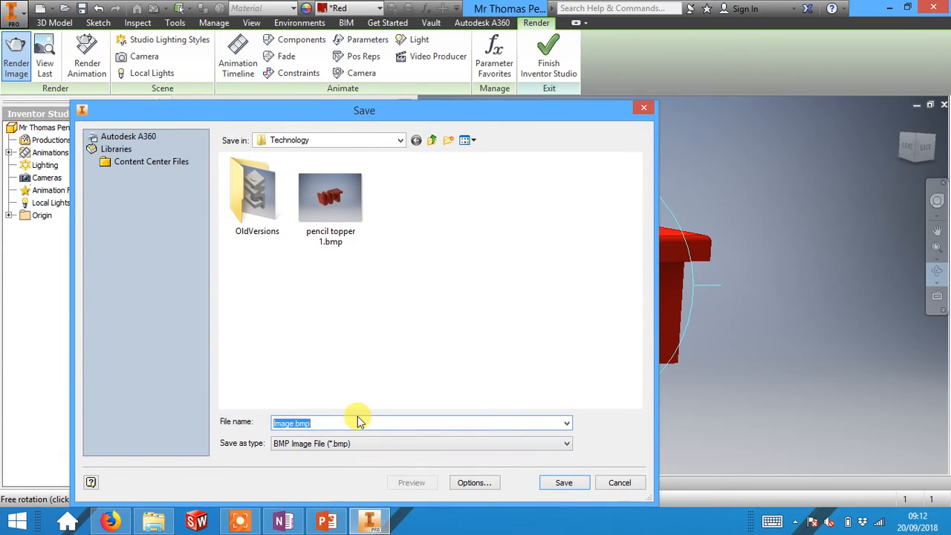
text(pencil)
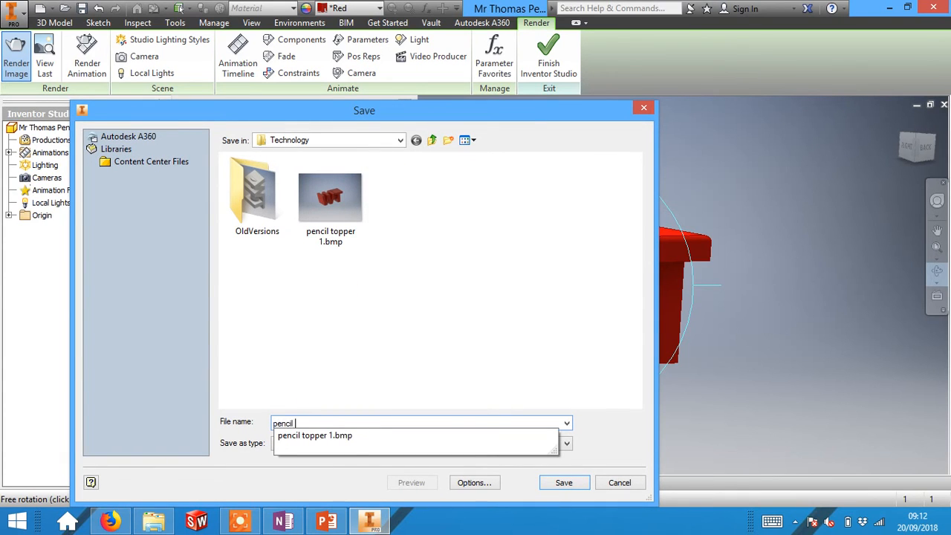
text( topper 2)
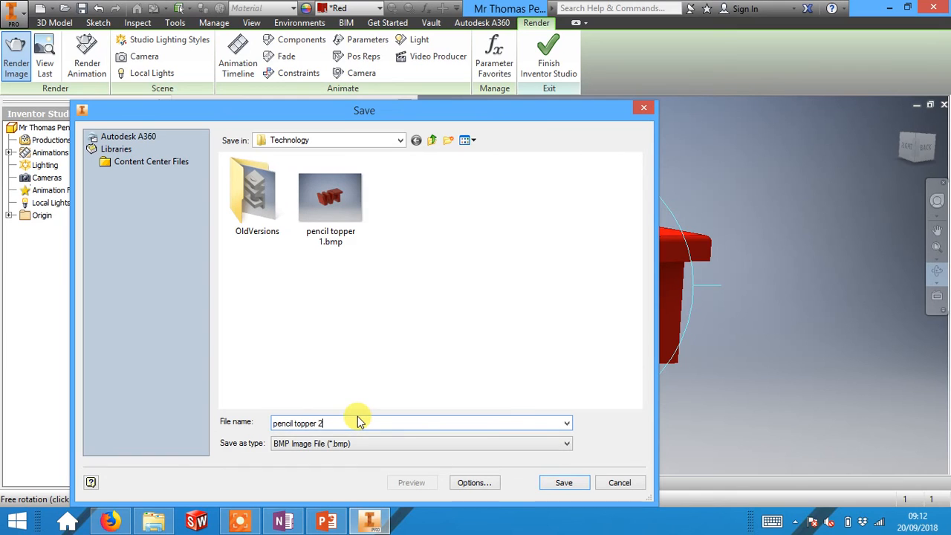
click(565, 482)
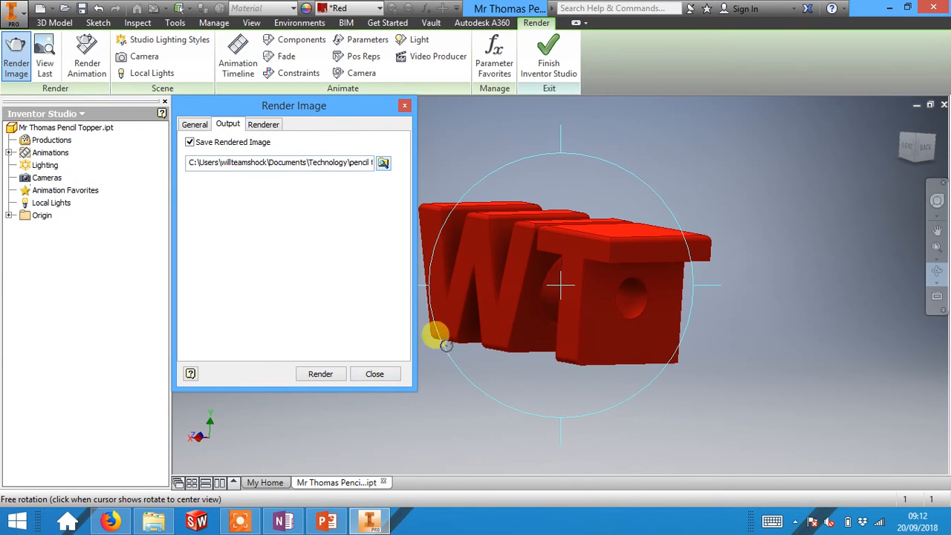
Step: Render the second view, save it over pencil topper 2.bmp, and close the render output and settings
click(306, 377)
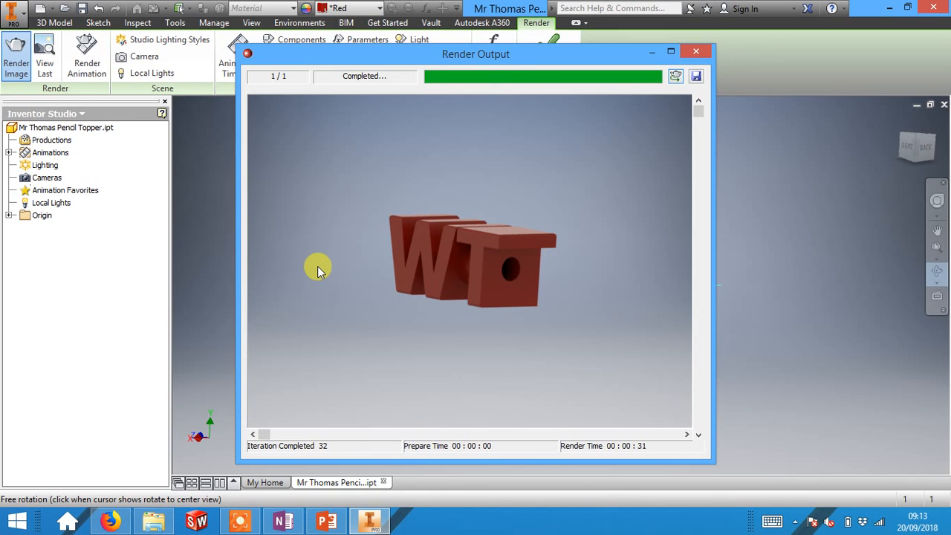
click(696, 76)
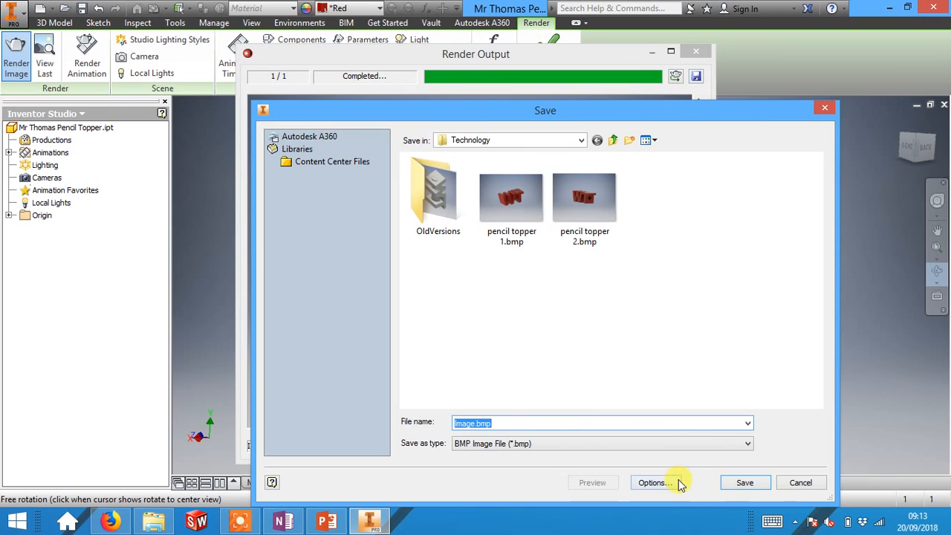
click(584, 211)
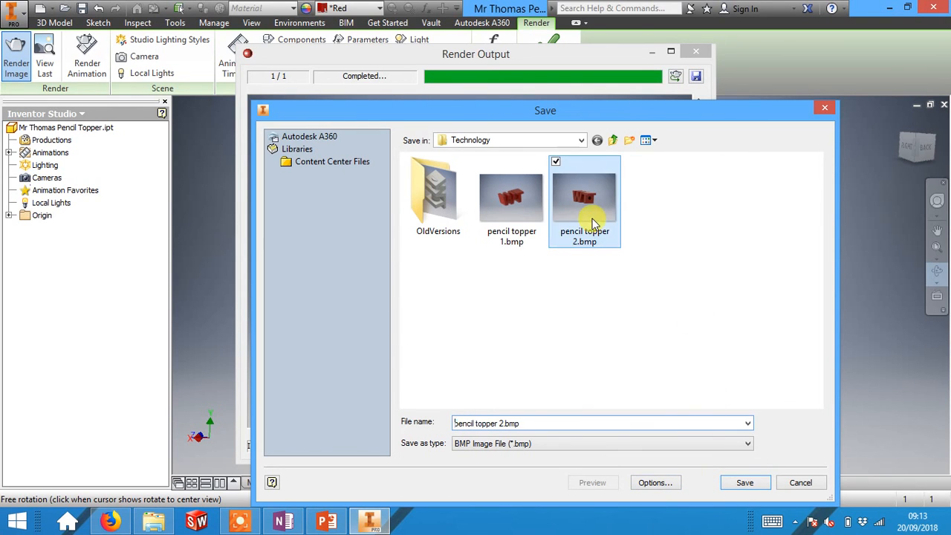
click(745, 483)
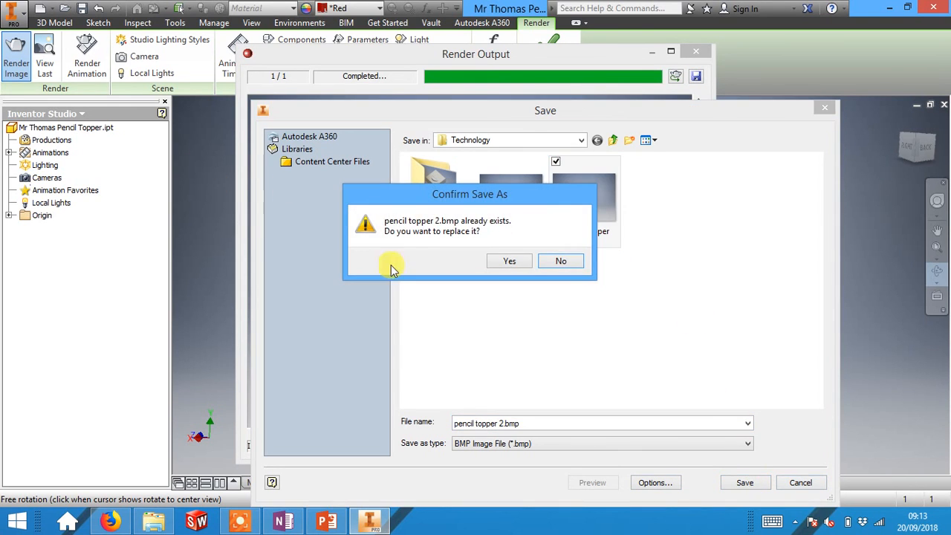
click(510, 261)
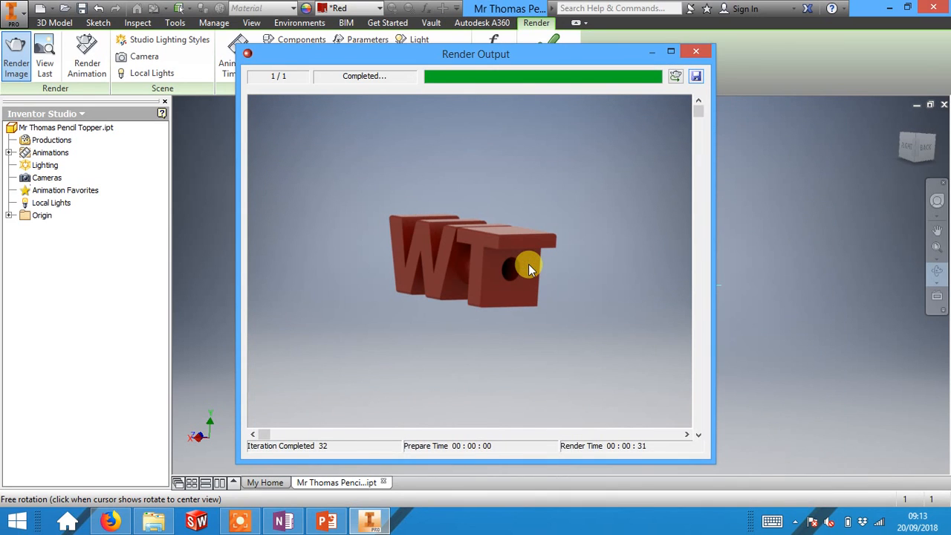
click(695, 52)
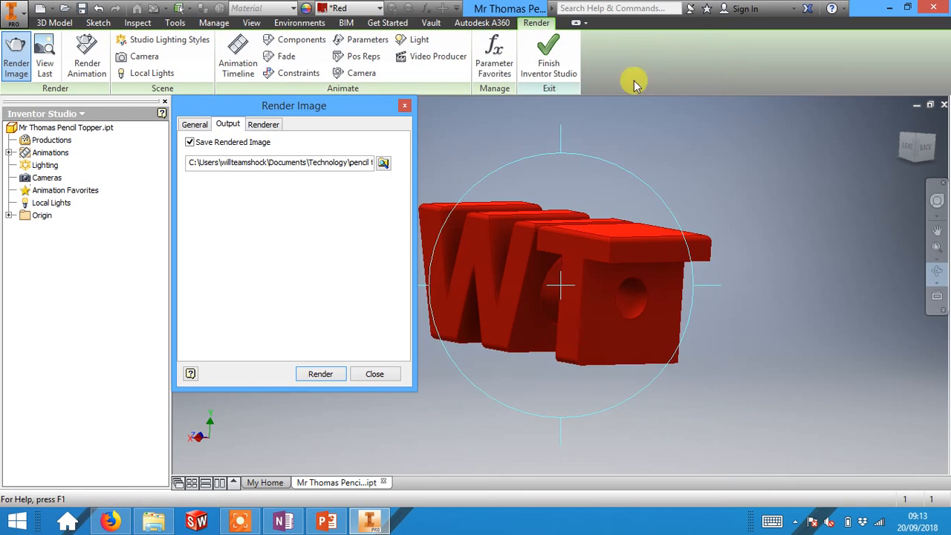
click(373, 373)
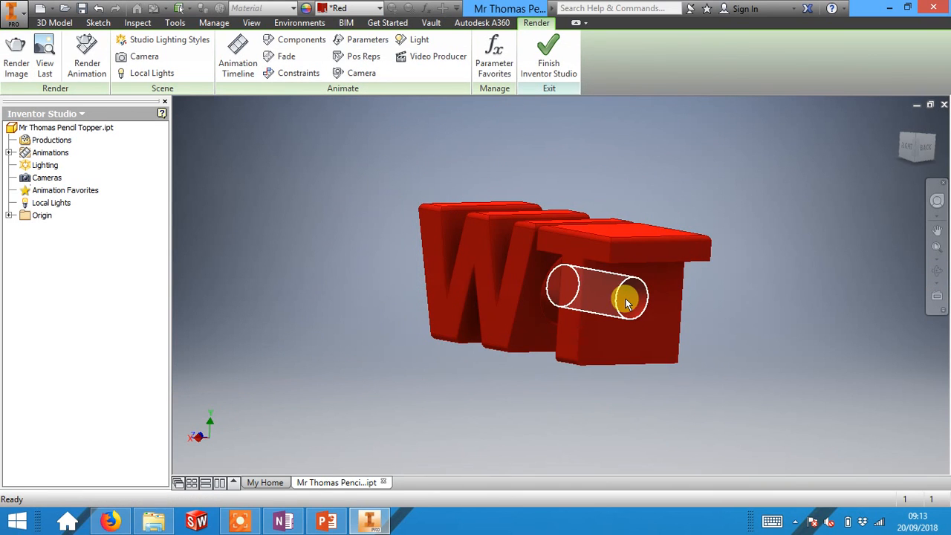